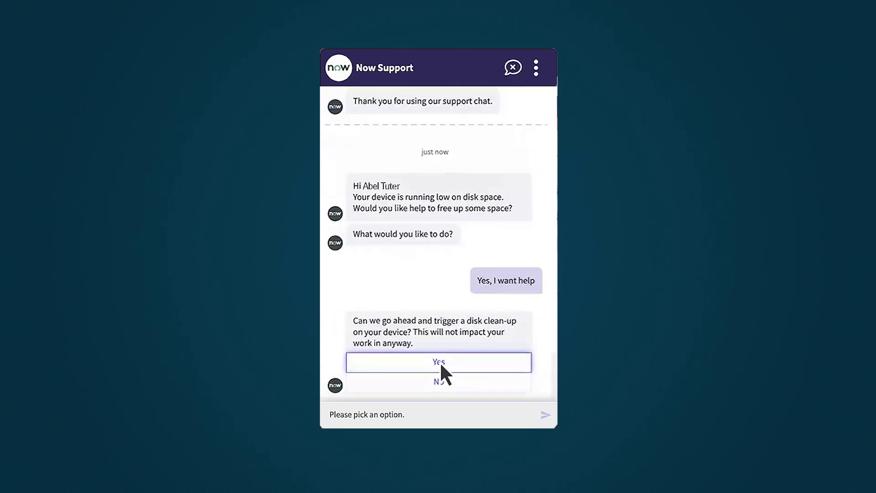
Step: Run the disk clean-up, confirm the issue is resolved, and rate the support 4
click(440, 362)
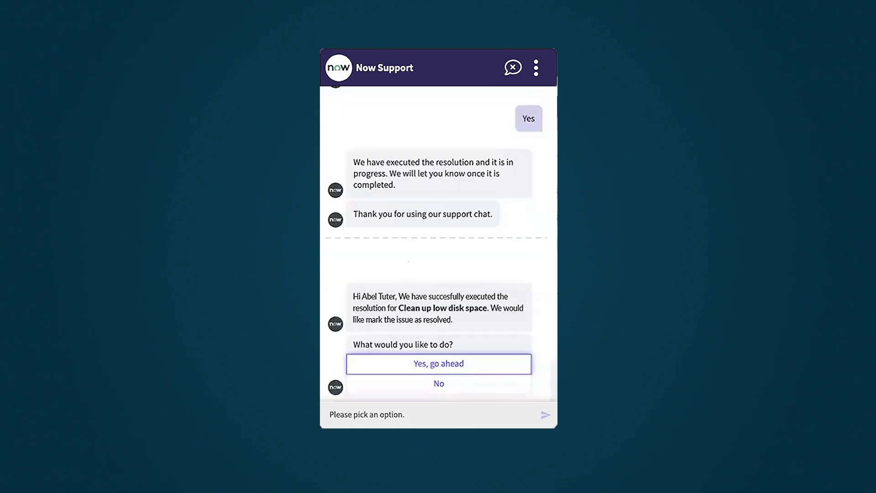
click(440, 363)
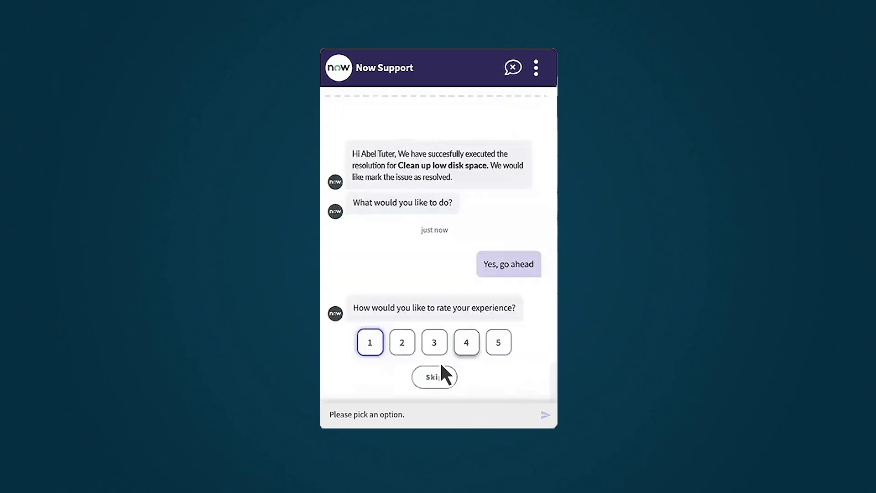
click(464, 345)
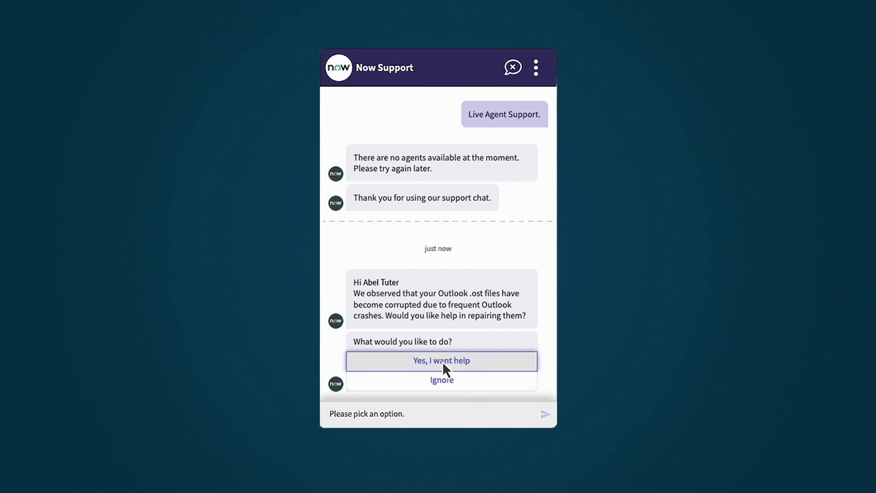
Step: Accept help repairing the corrupted Outlook .ost files and confirm it resolved the issue
click(442, 362)
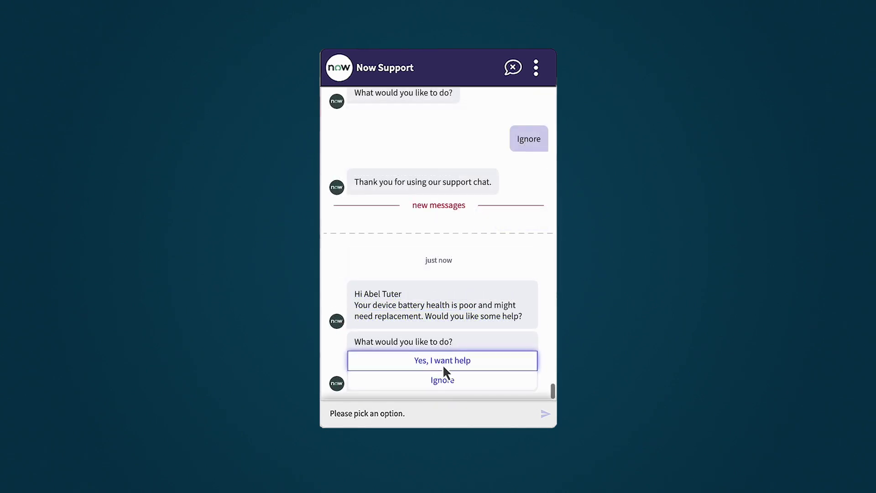
click(442, 364)
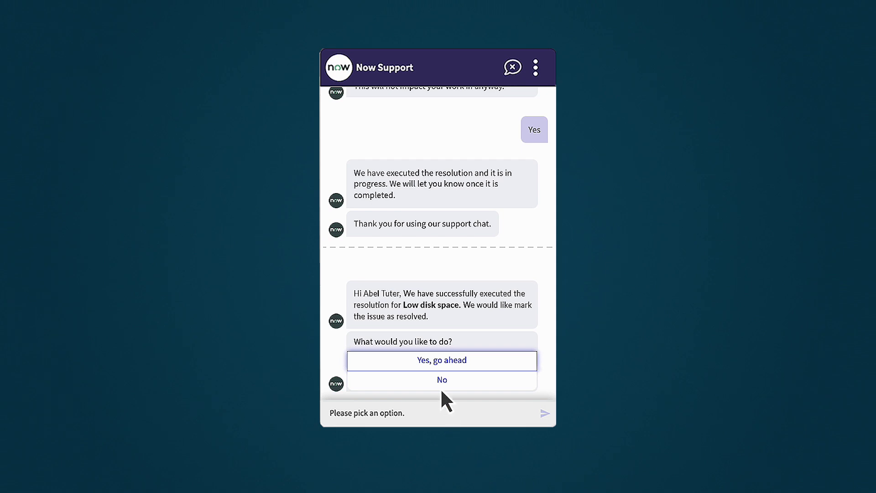
Step: Decline resolution, create and view incident INC0010043, then ask for a live agent
click(441, 381)
click(440, 359)
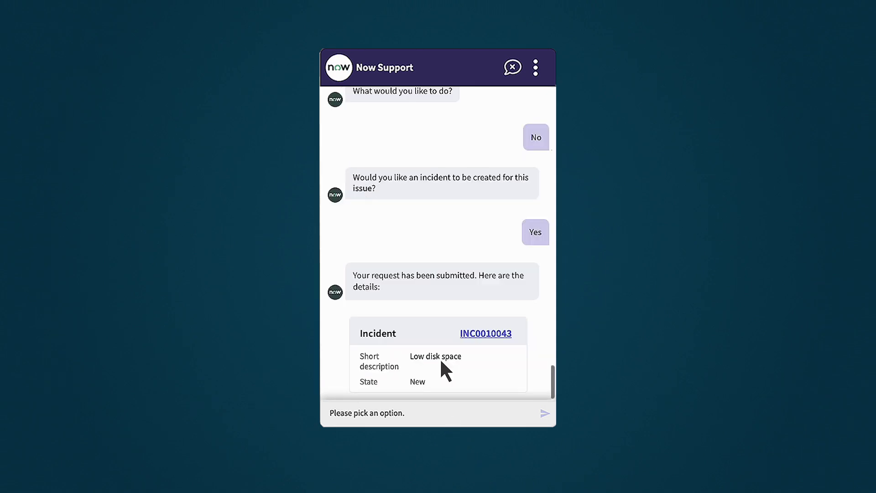
click(491, 335)
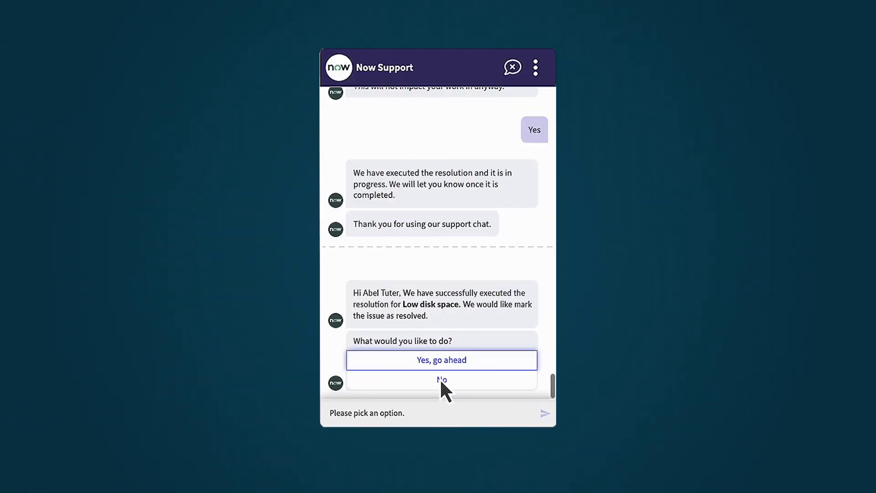
click(440, 378)
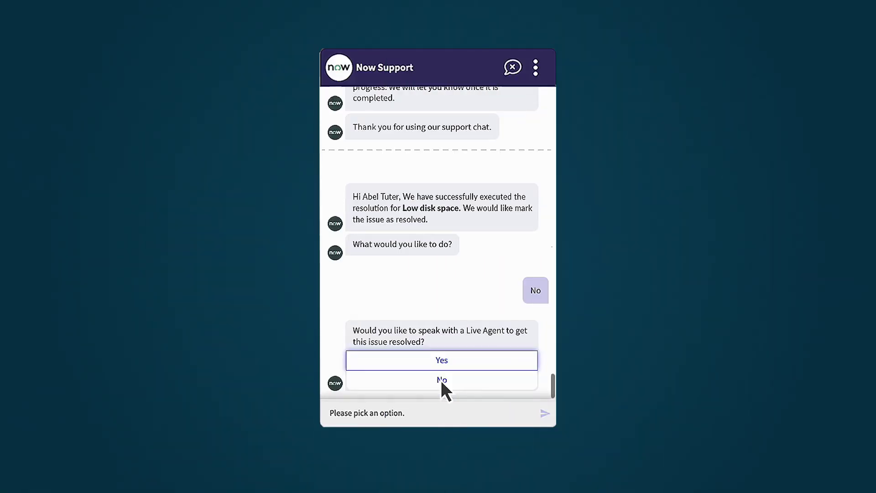
click(443, 363)
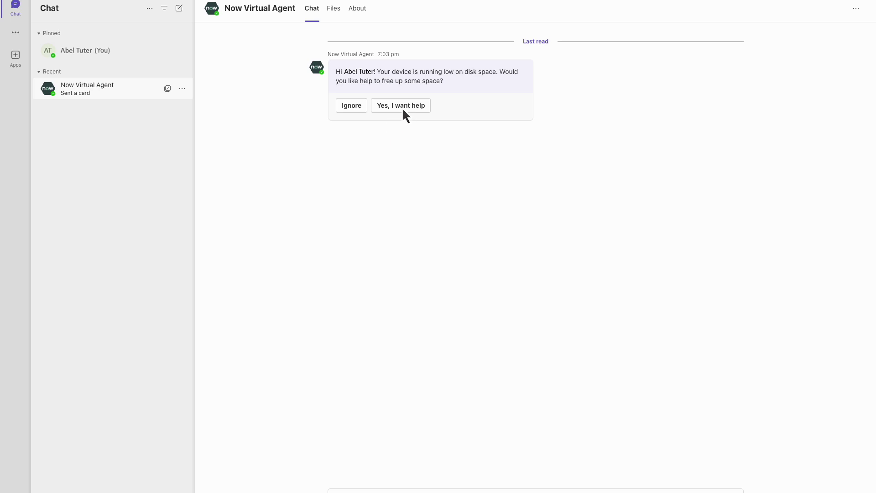
Step: In Teams, accept help clearing temporary and cache files, then confirm the disk issue resolved
click(401, 106)
click(345, 160)
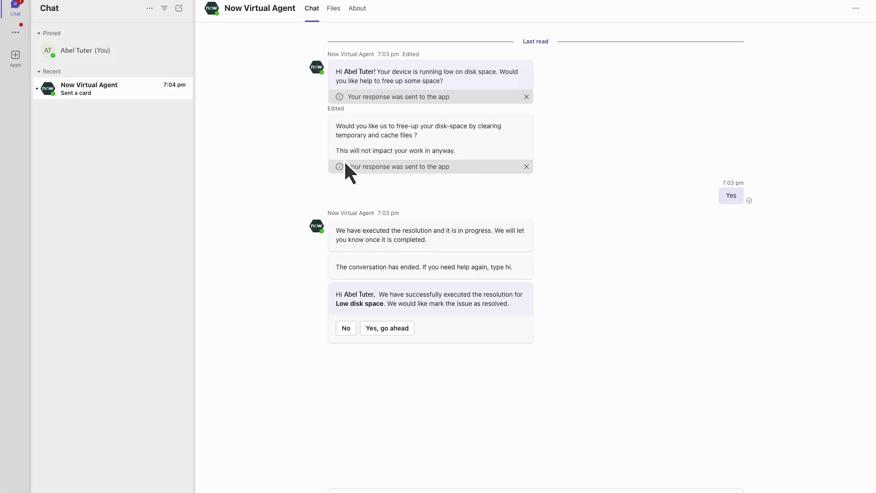
click(386, 328)
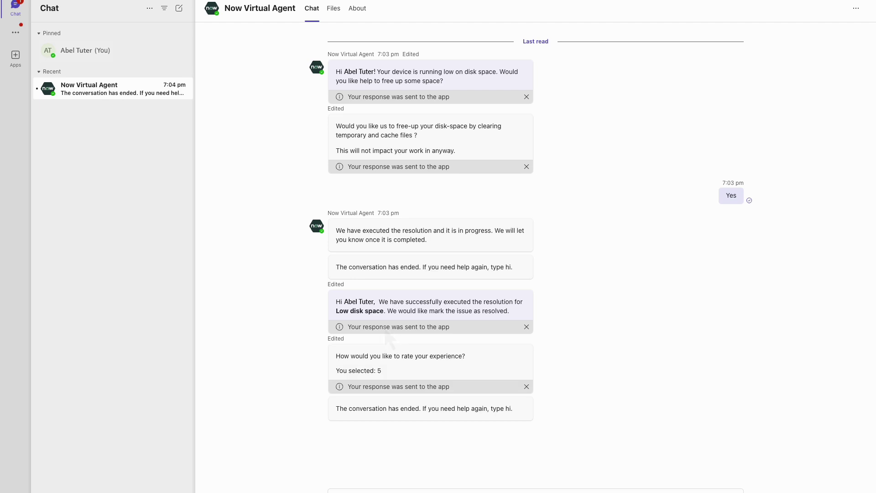